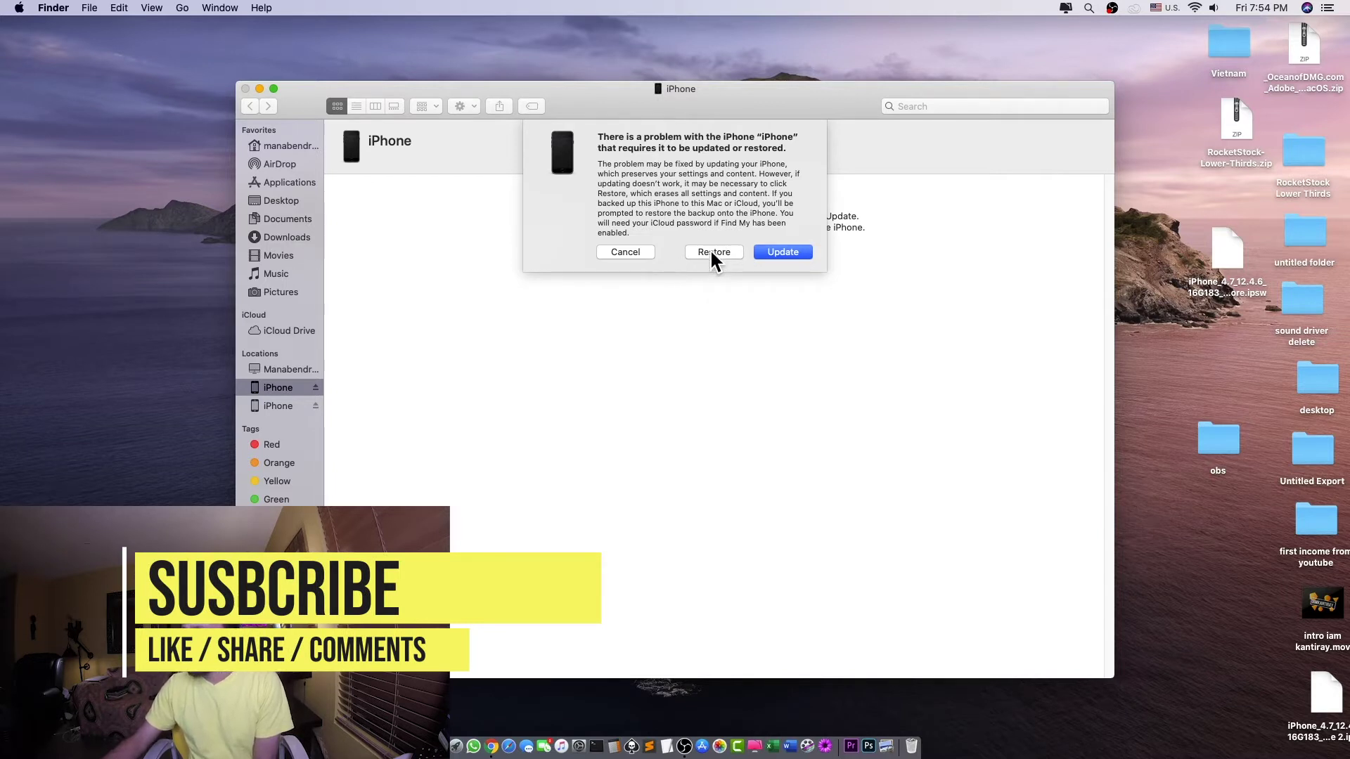
Choose Restore, then confirm Restore and Update to erase the iPhone with the newest software
{"action": "left_click", "coordinate": [712, 253]}
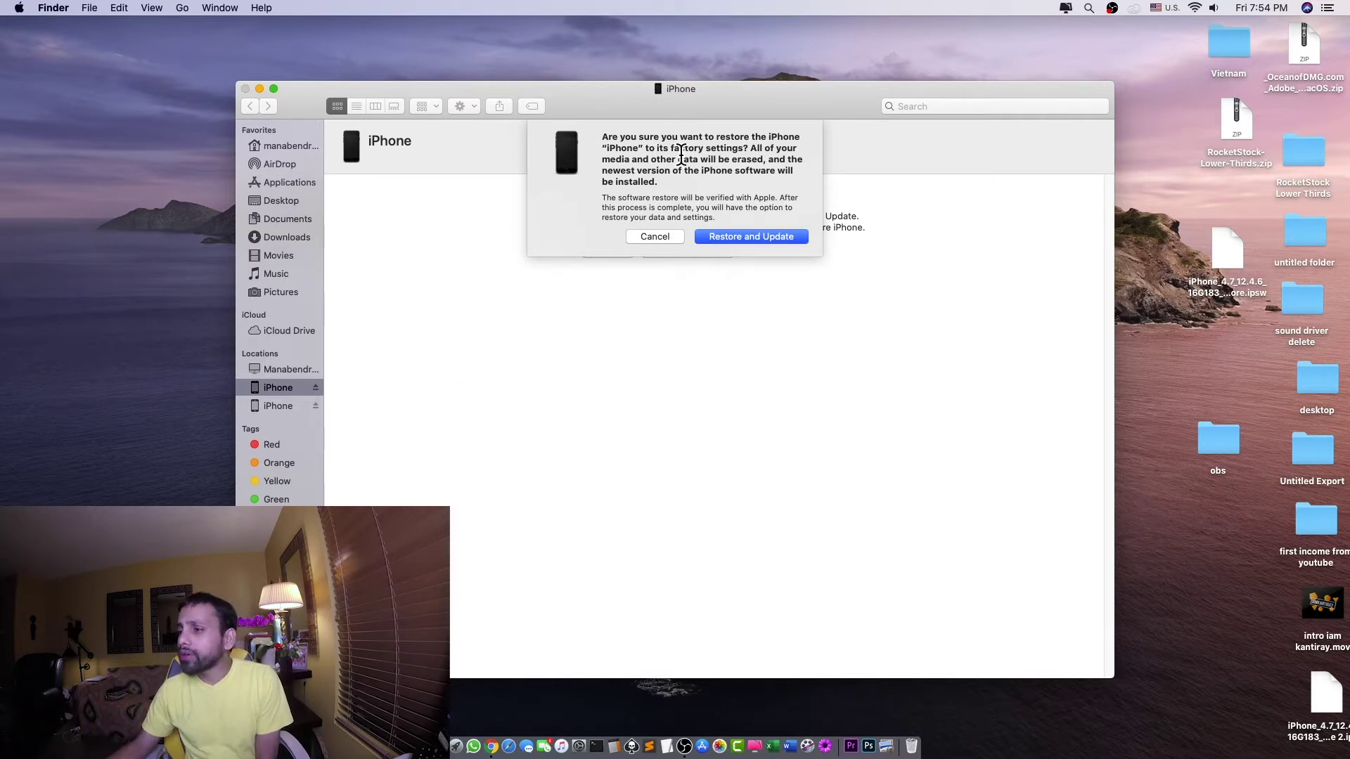
{"action": "left_click", "coordinate": [750, 234]}
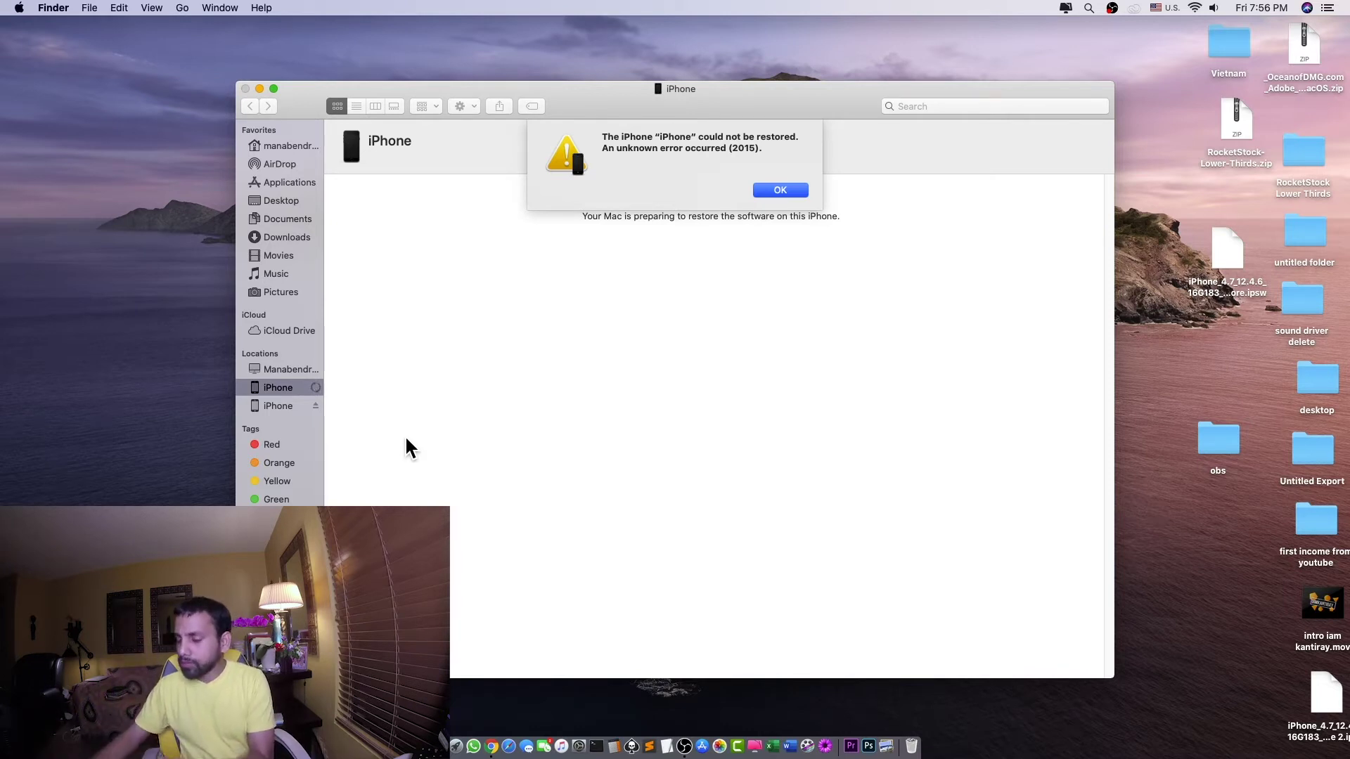
Dismiss the unknown error (2015) alert and the Apple diagnostics-sharing prompt
{"action": "left_click", "coordinate": [782, 193]}
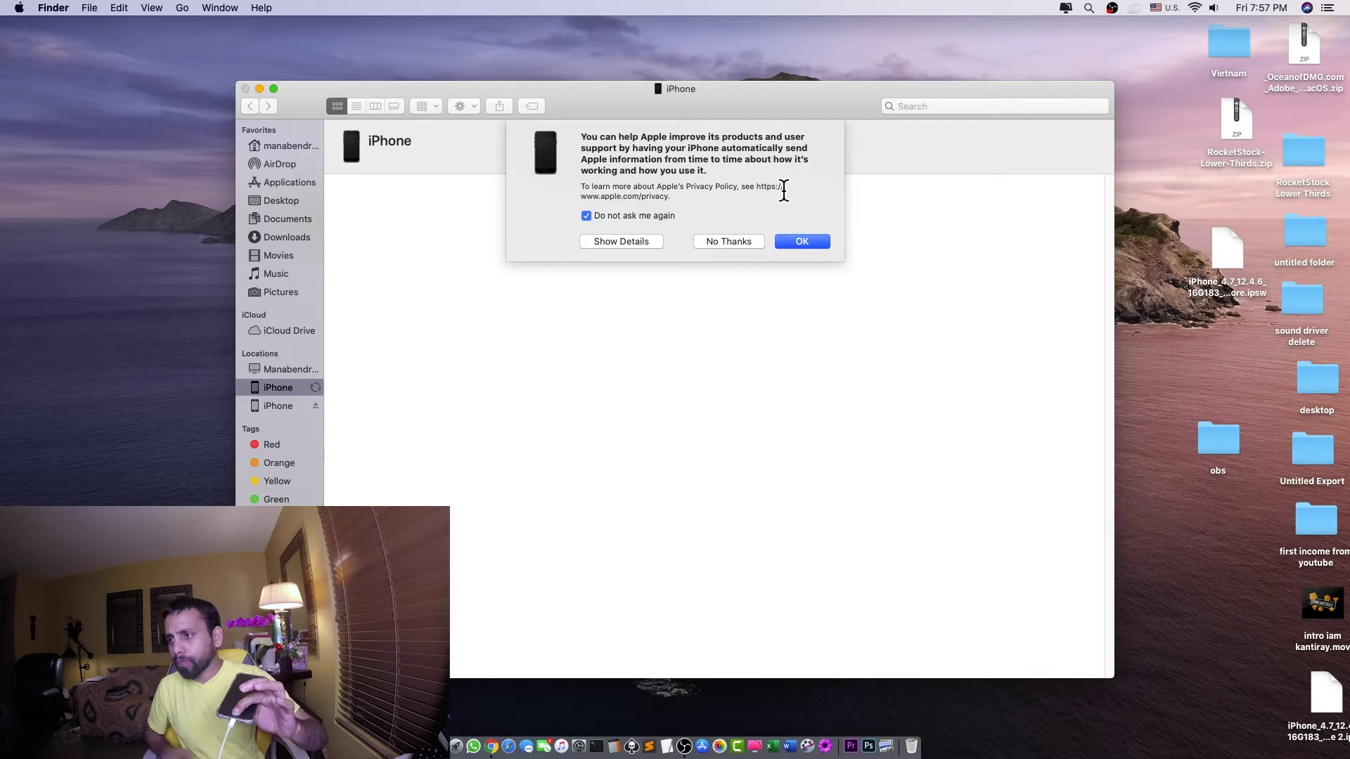
{"action": "left_click", "coordinate": [803, 241]}
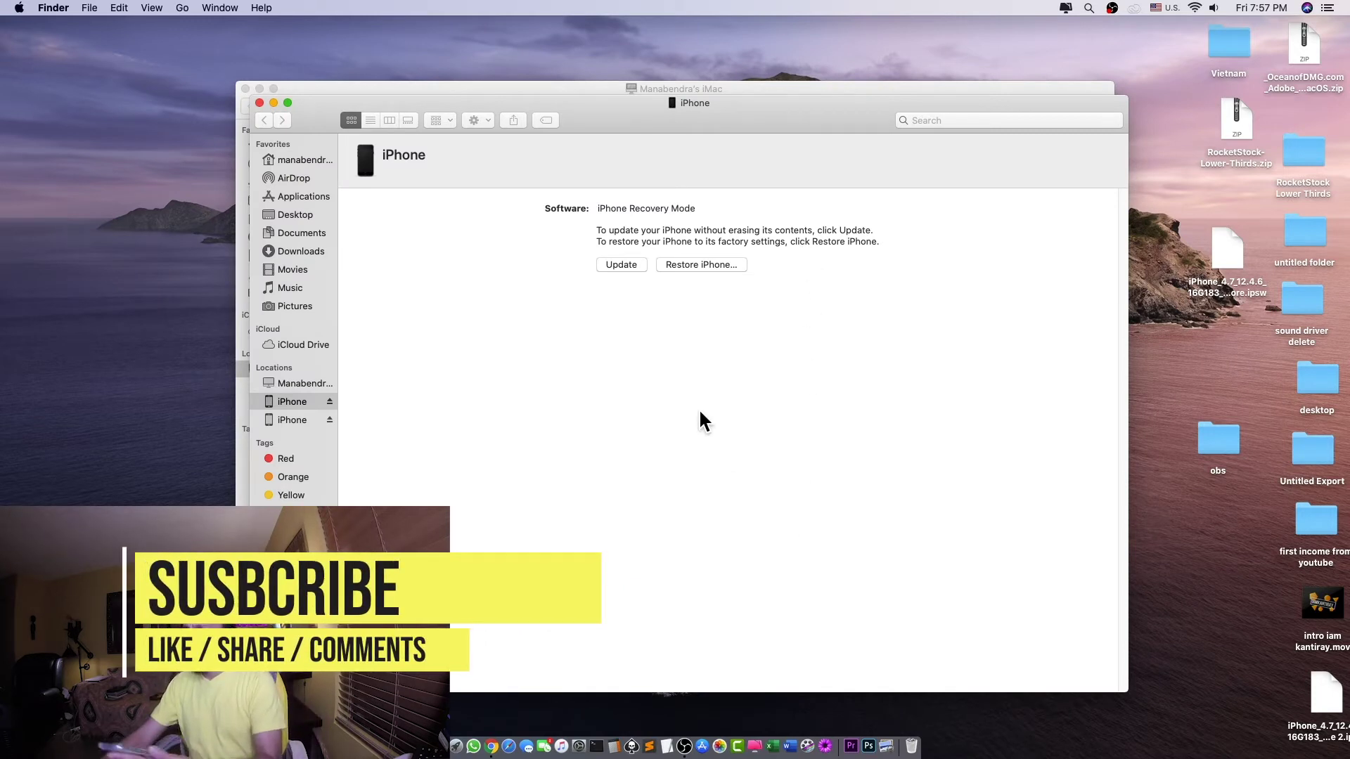
Start the factory restore again through Restore and Update, then switch to Google Chrome
{"action": "left_click", "coordinate": [700, 265]}
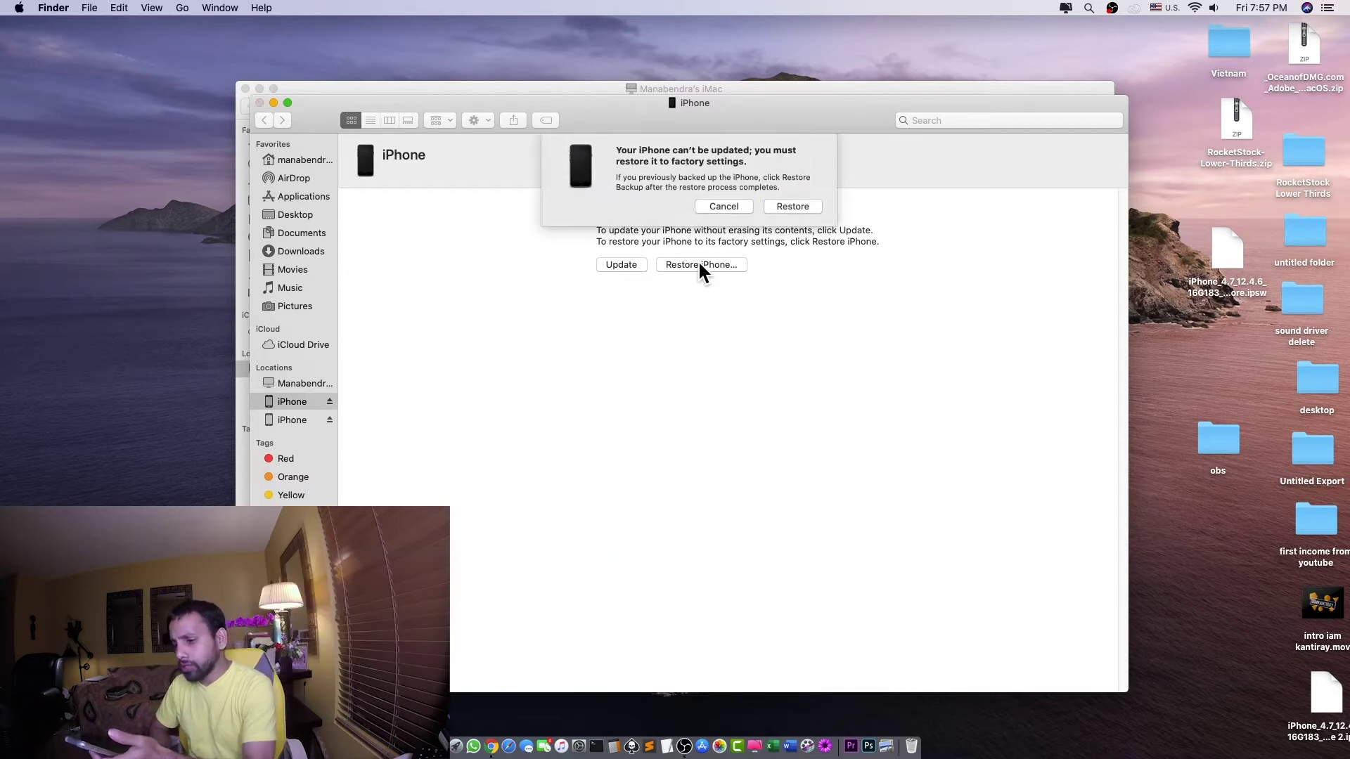
{"action": "left_click", "coordinate": [790, 208]}
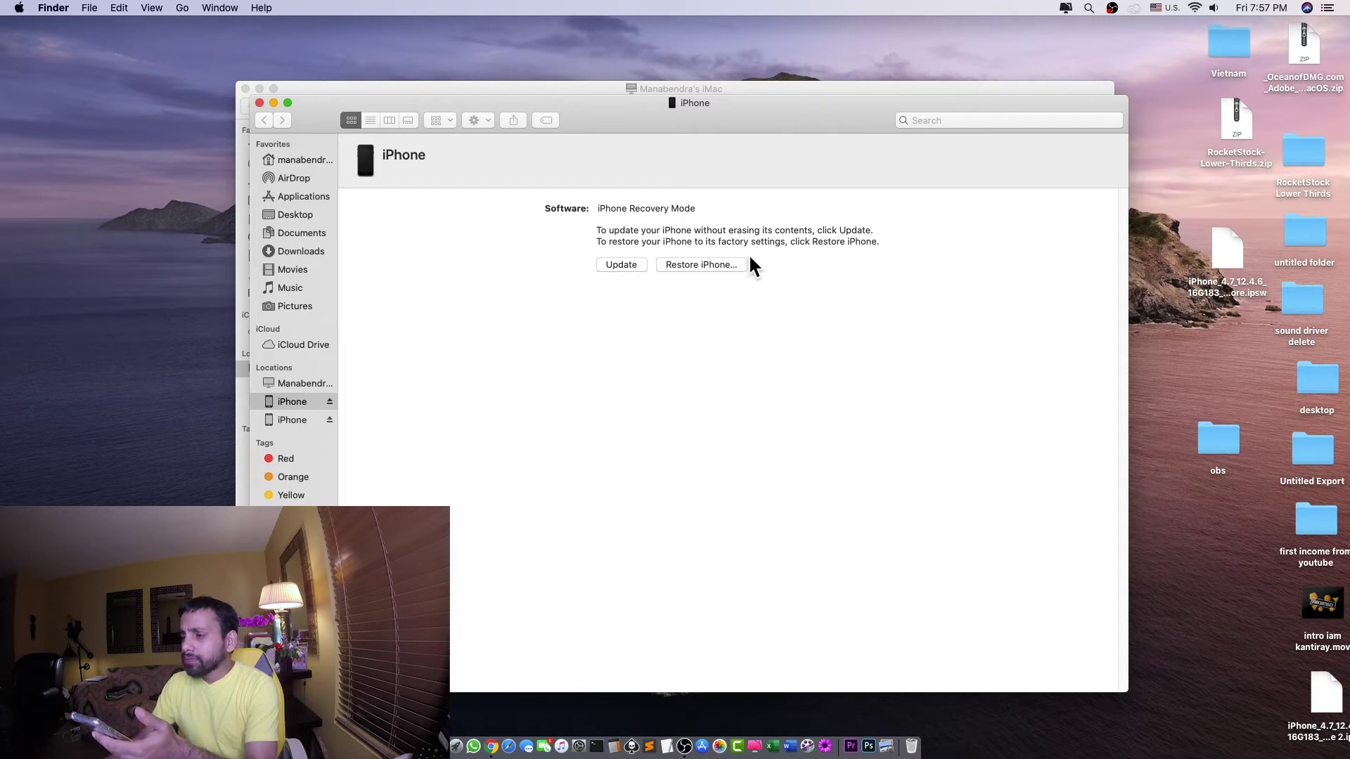
{"action": "left_click", "coordinate": [758, 248]}
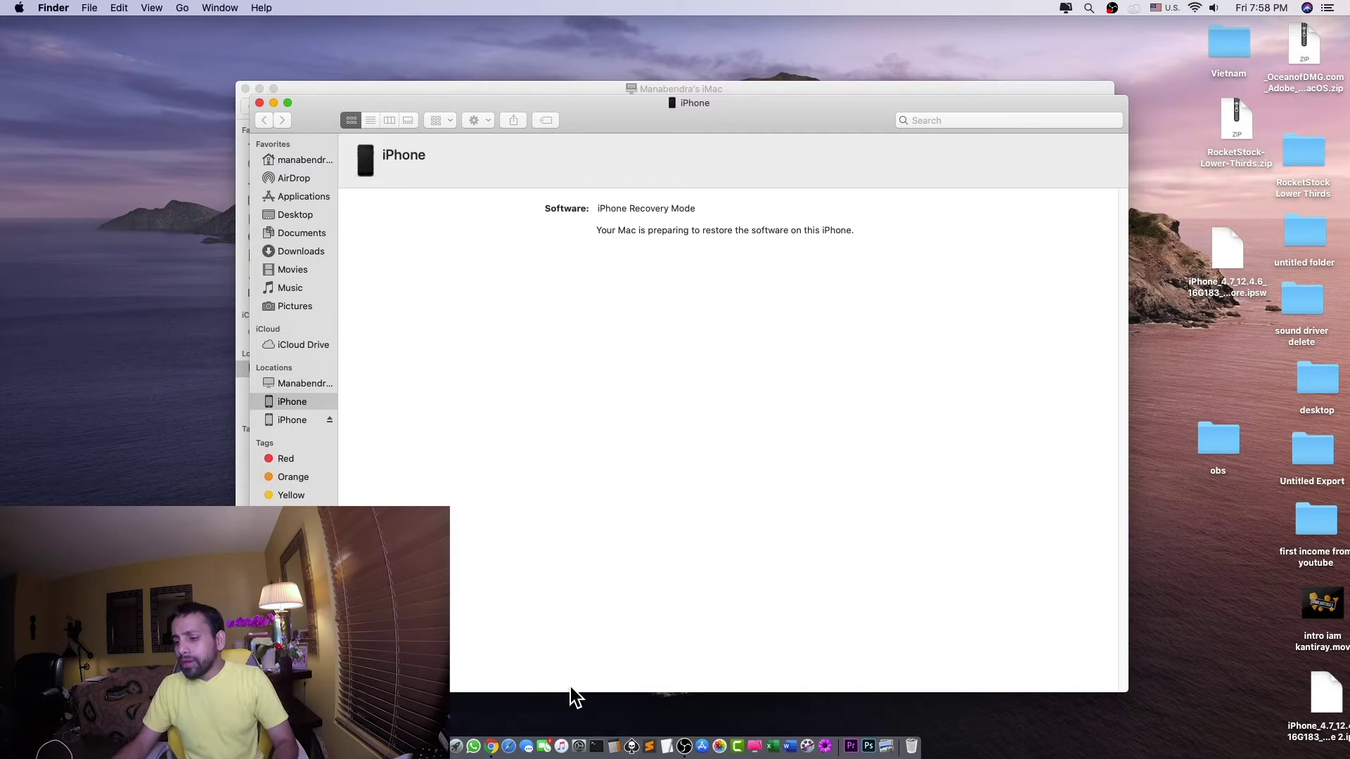
{"action": "left_click", "coordinate": [491, 746]}
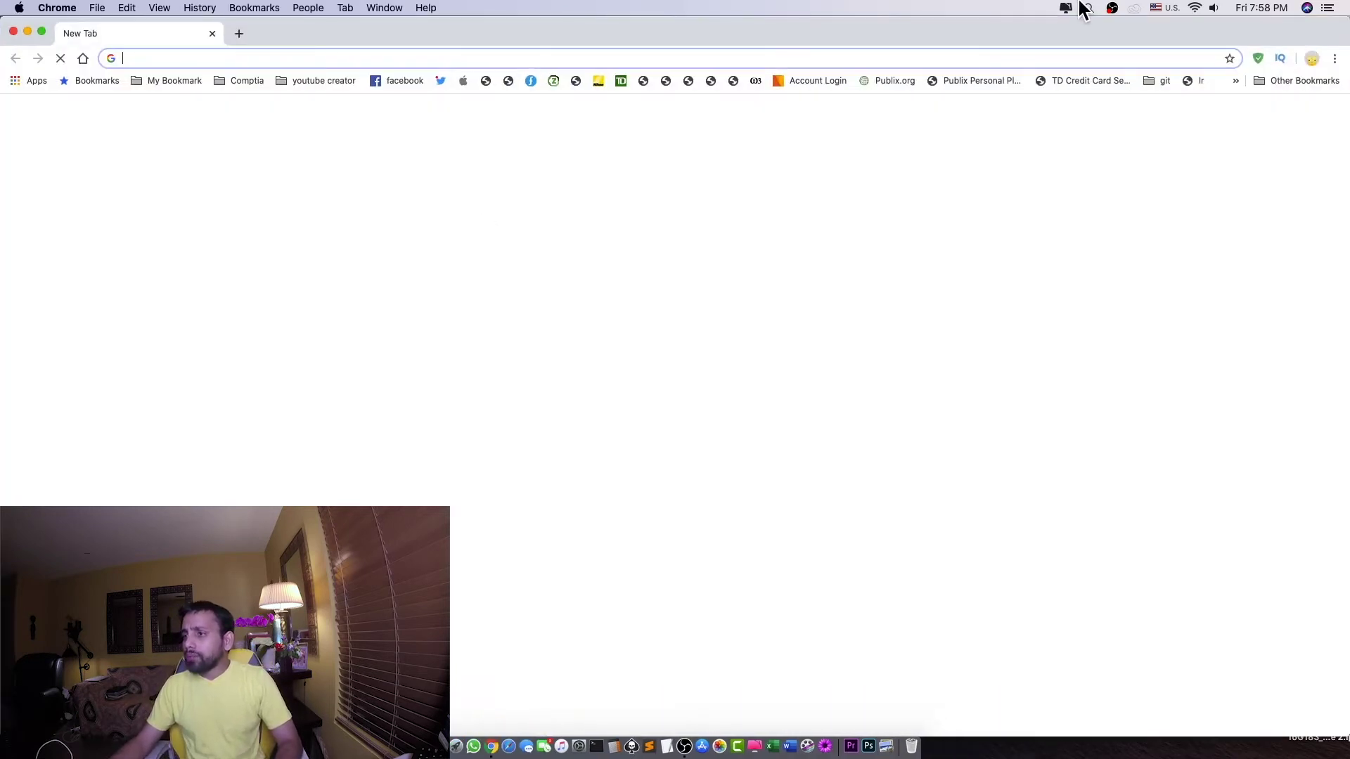
Reopen the recently closed 'Download iOS Firmware' page from Chrome's History menu
{"action": "left_click", "coordinate": [1334, 60]}
{"action": "mouse_move", "coordinate": [1239, 151]}
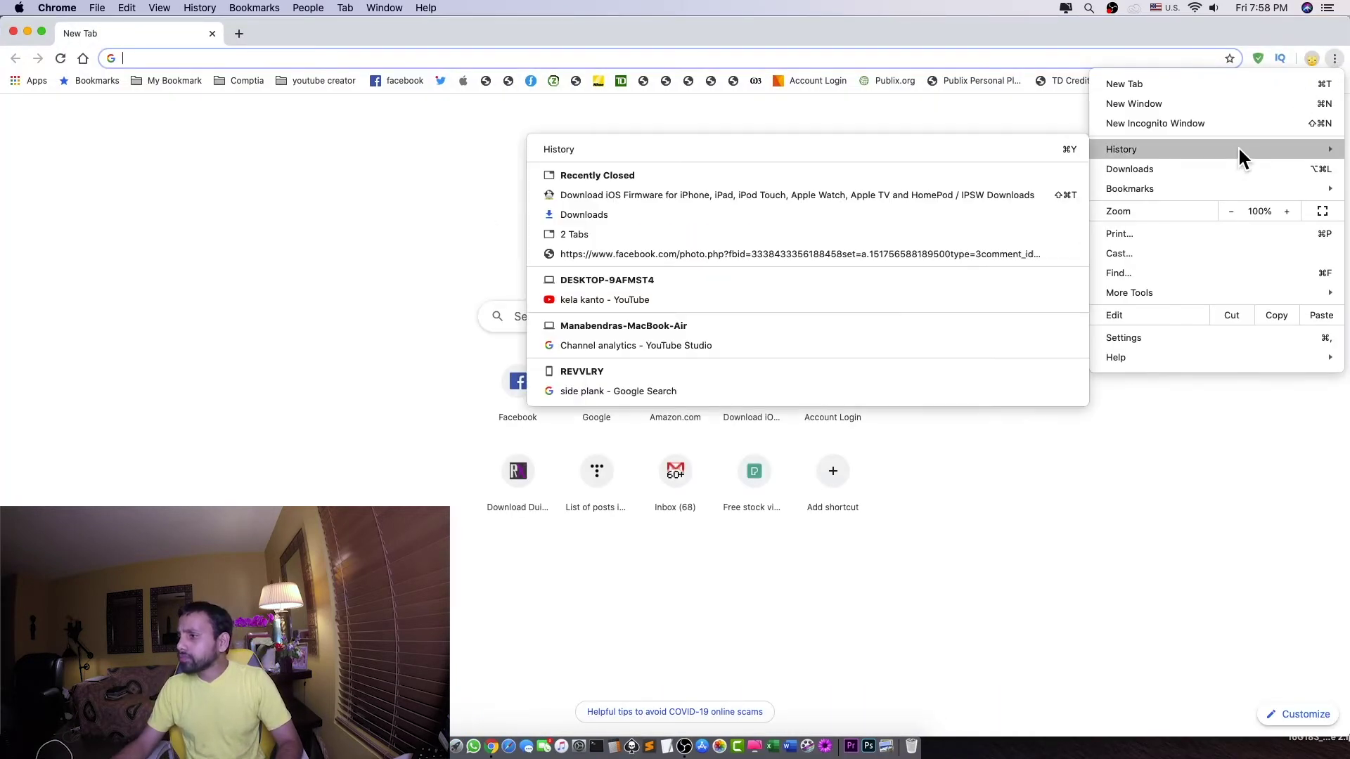
{"action": "left_click", "coordinate": [655, 193]}
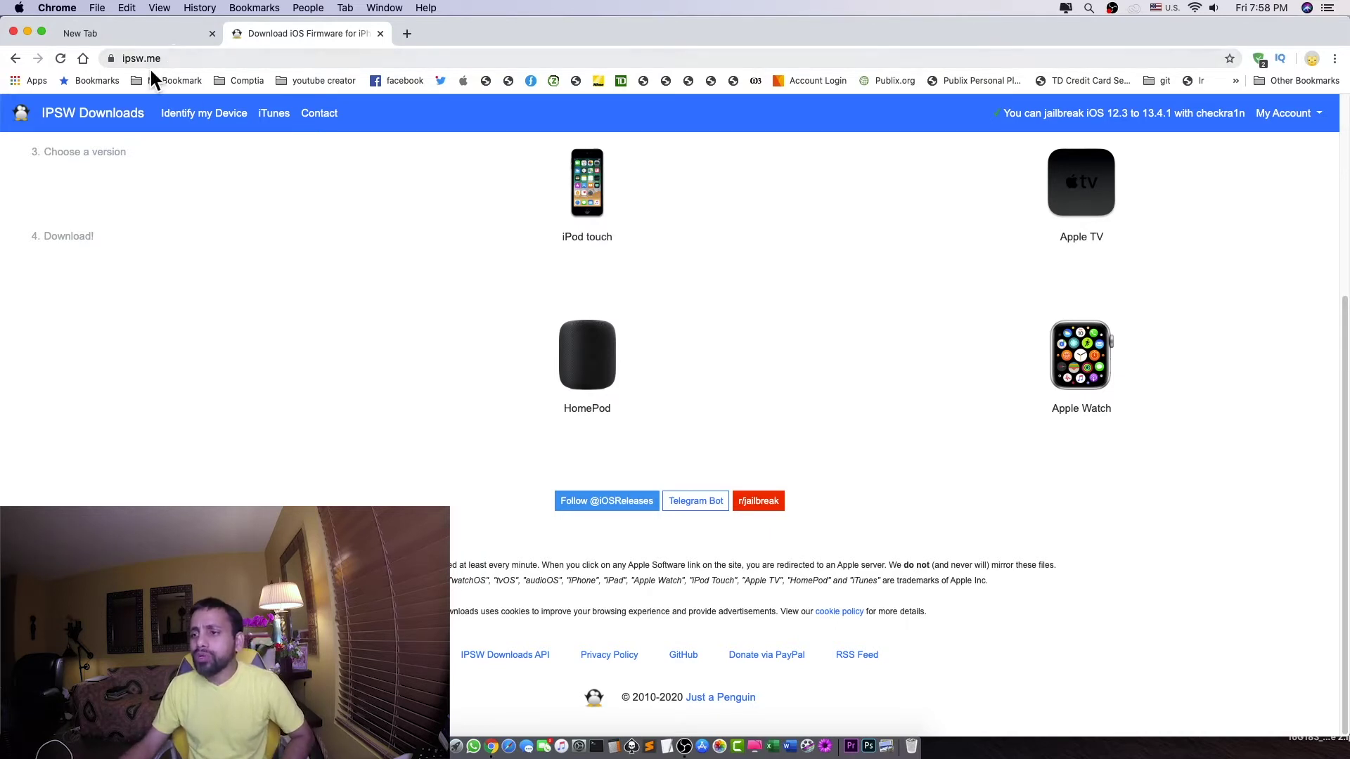
Choose iPhone as the firmware product on ipsw.me
{"action": "scroll", "coordinate": [780, 538], "scroll_direction": "up", "scroll_amount": 3}
{"action": "scroll", "coordinate": [780, 549], "scroll_direction": "up", "scroll_amount": 2}
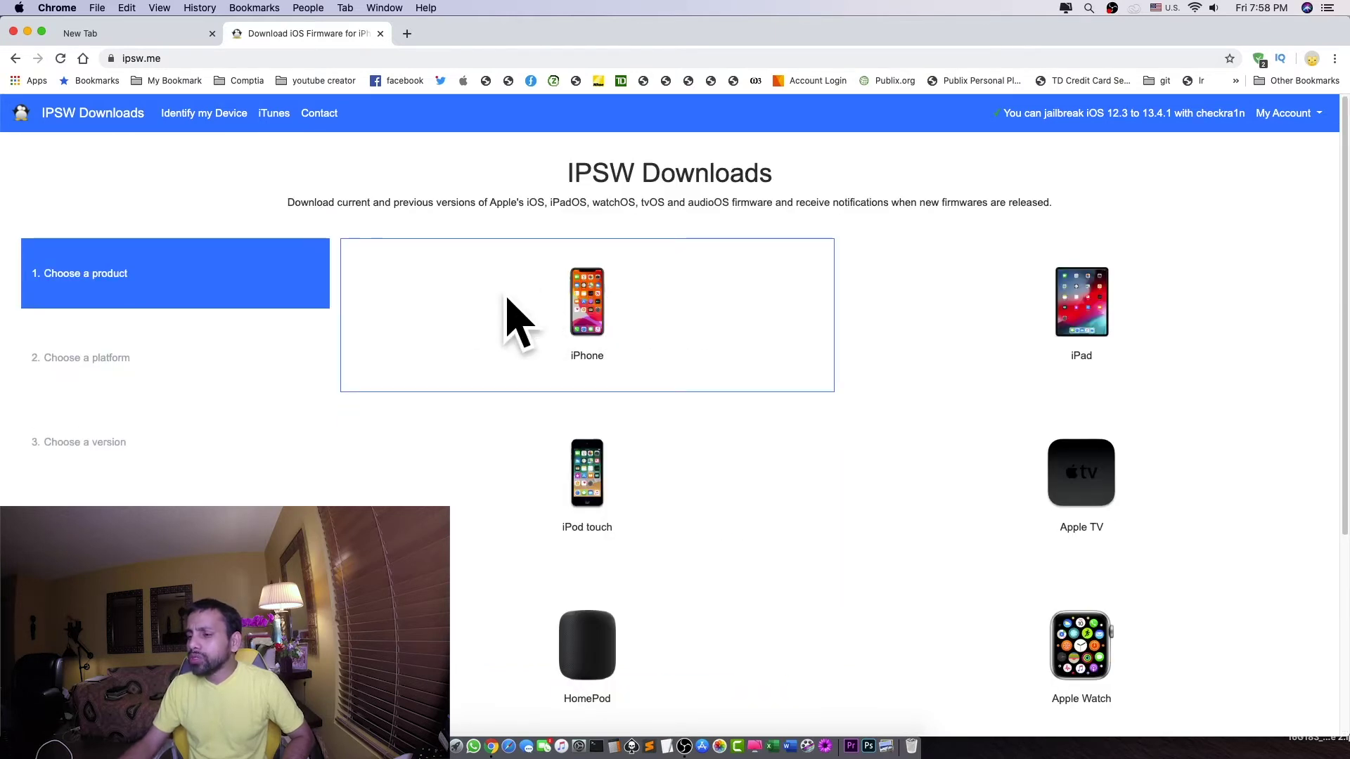
{"action": "left_click", "coordinate": [590, 308]}
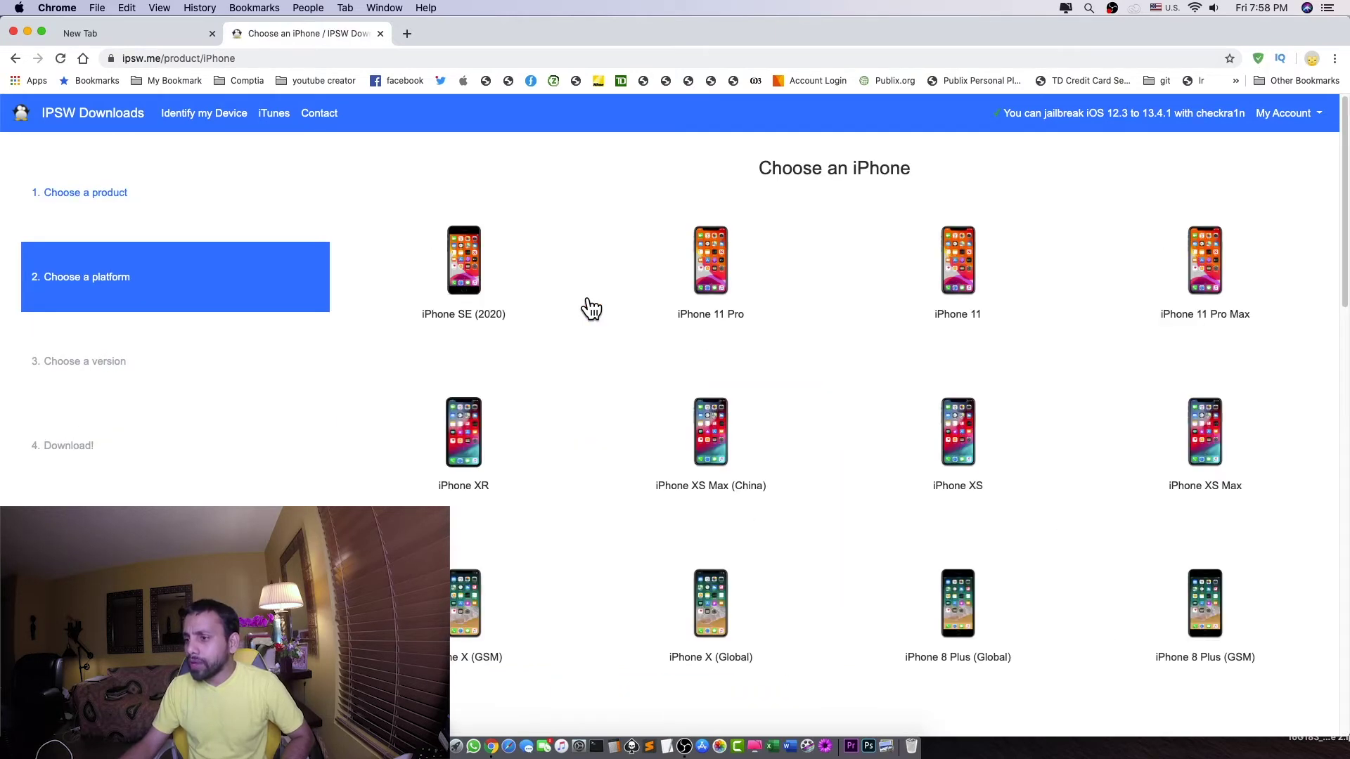
Open the iPhone 6 firmware list showing signed 12.4.6, then minimize Chrome
{"action": "scroll", "coordinate": [654, 404], "scroll_direction": "down", "scroll_amount": 3}
{"action": "scroll", "coordinate": [660, 408], "scroll_direction": "up", "scroll_amount": 3}
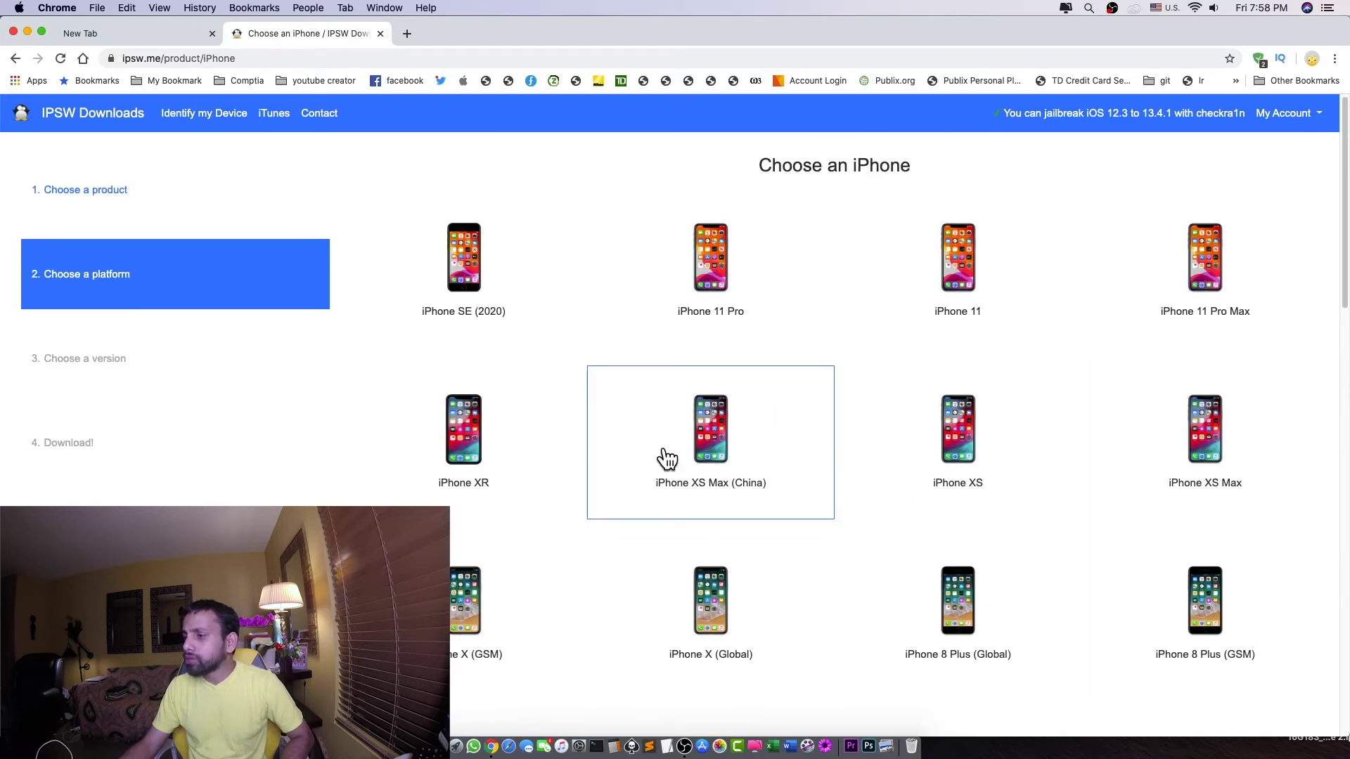
{"action": "scroll", "coordinate": [634, 459], "scroll_direction": "down", "scroll_amount": 6}
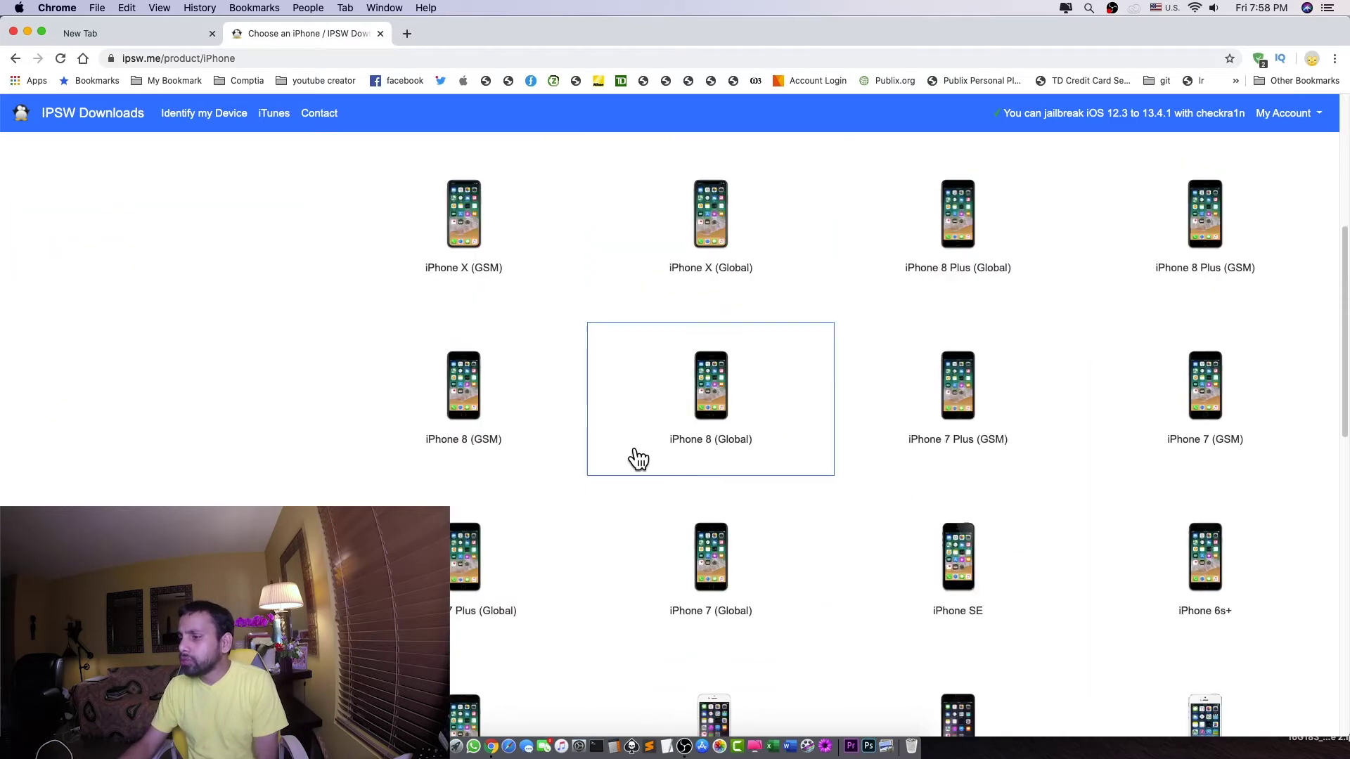
{"action": "scroll", "coordinate": [638, 458], "scroll_direction": "down", "scroll_amount": 1}
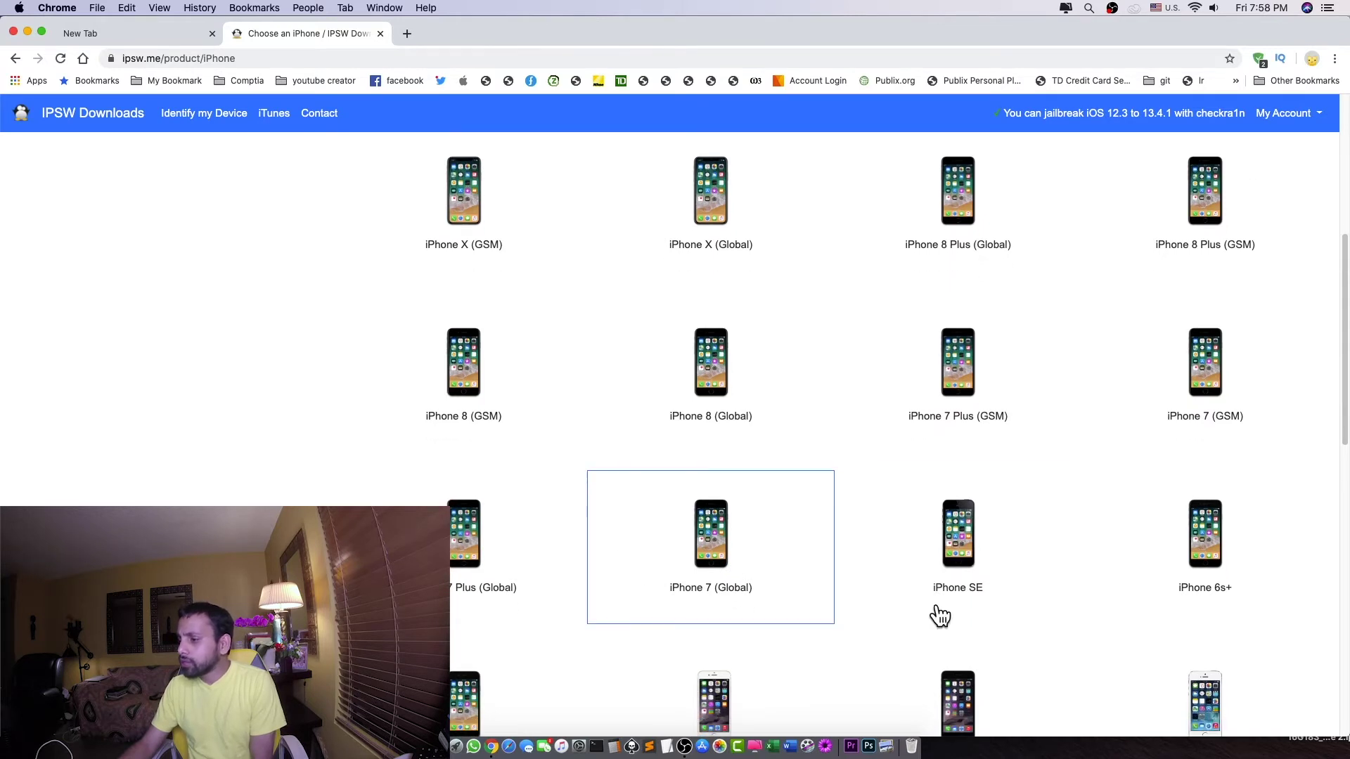
{"action": "scroll", "coordinate": [1041, 612], "scroll_direction": "down", "scroll_amount": 2}
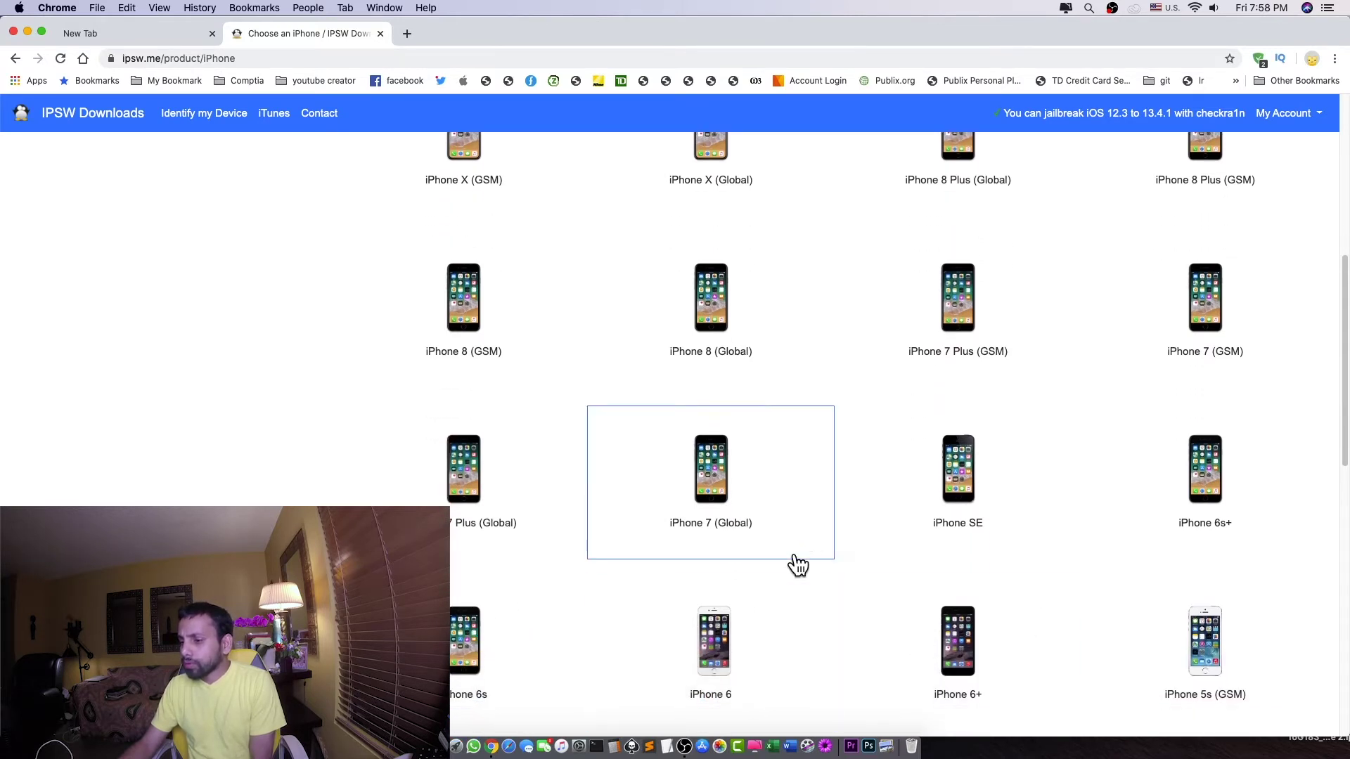
{"action": "left_click", "coordinate": [733, 654]}
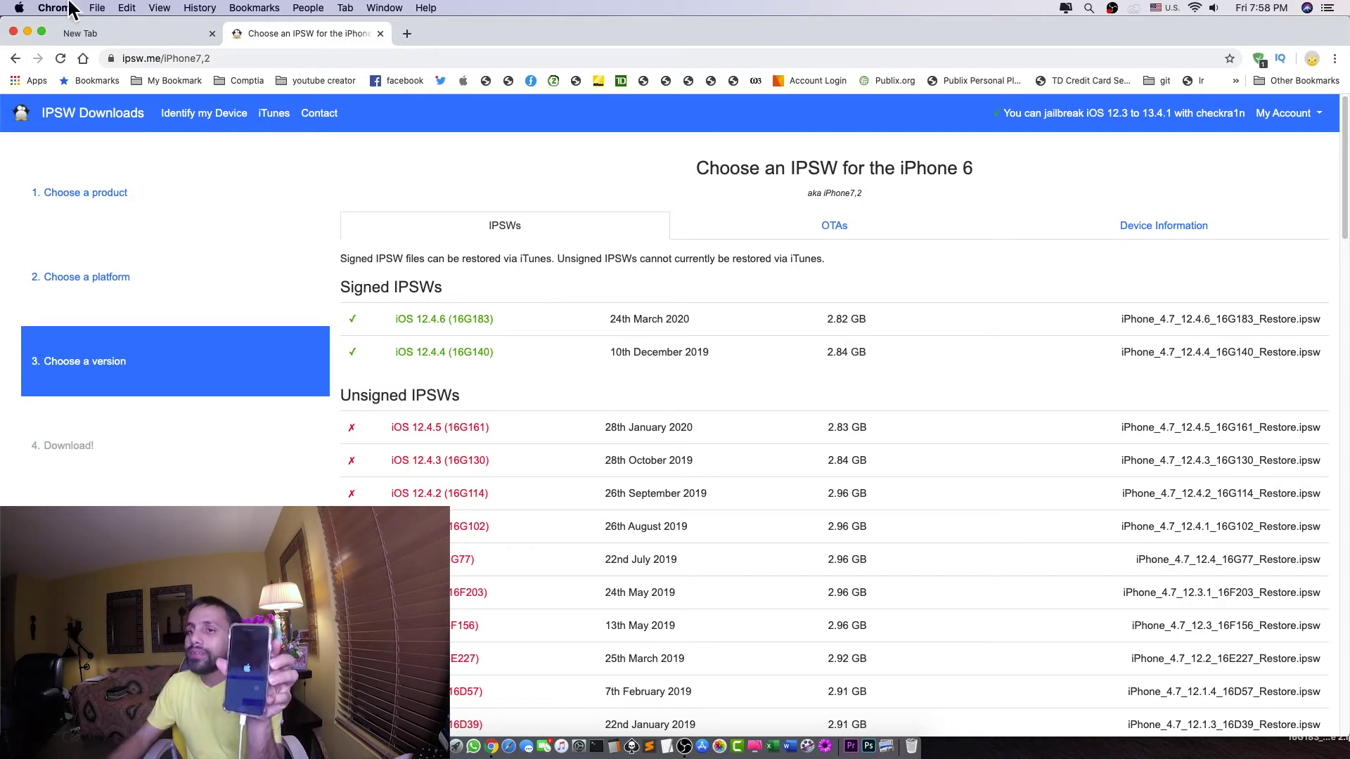
{"action": "left_click", "coordinate": [27, 33]}
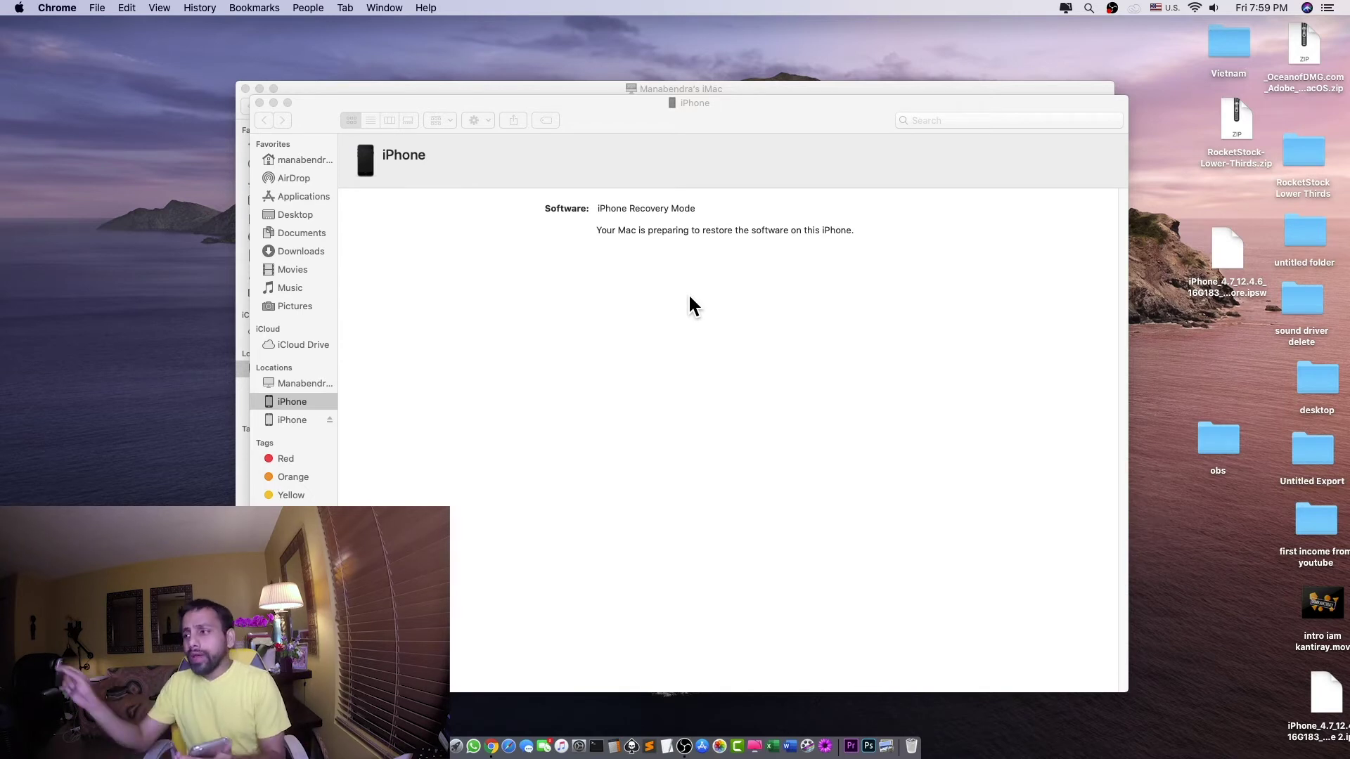
{"action": "mouse_move", "coordinate": [1219, 251]}
{"action": "left_mouse_down"}
{"action": "mouse_move", "coordinate": [1200, 243]}
{"action": "mouse_move", "coordinate": [1217, 243]}
{"action": "left_mouse_up"}
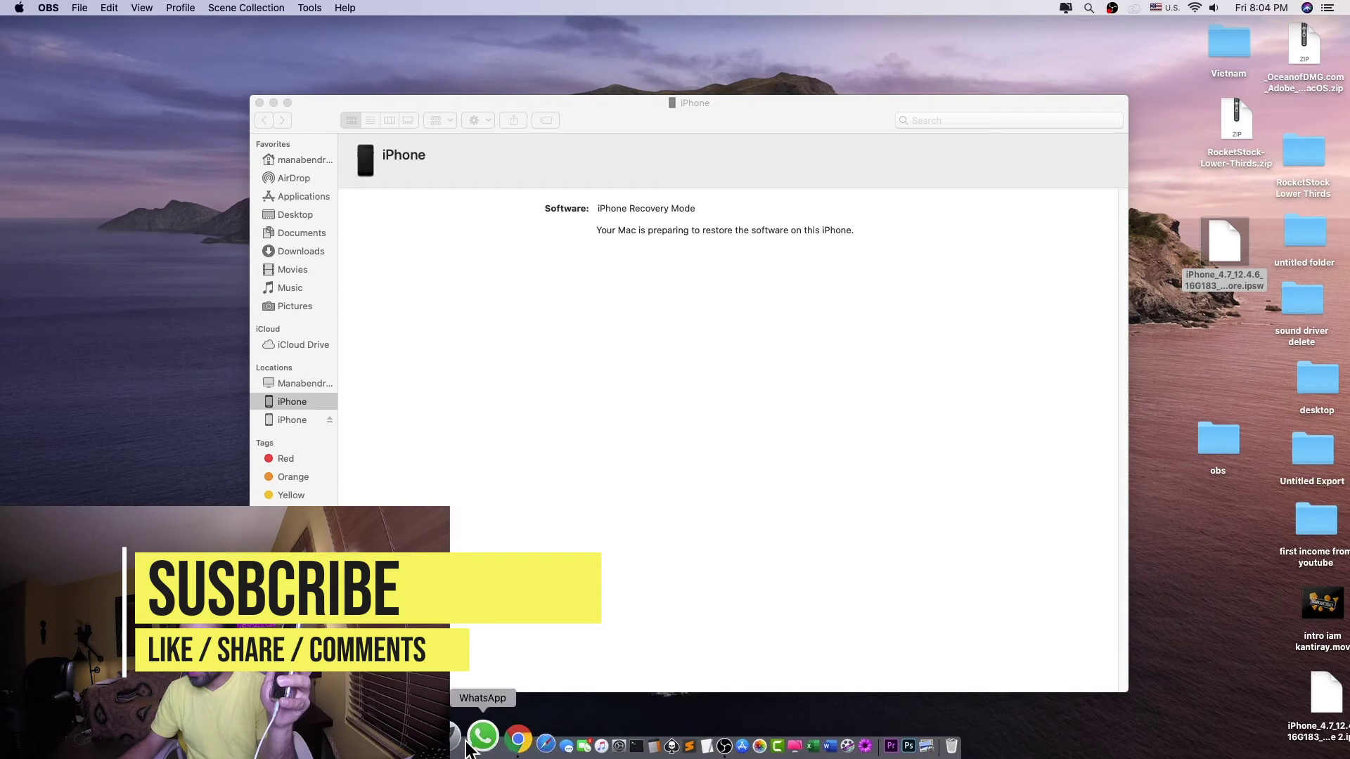
{"action": "left_click", "coordinate": [493, 744]}
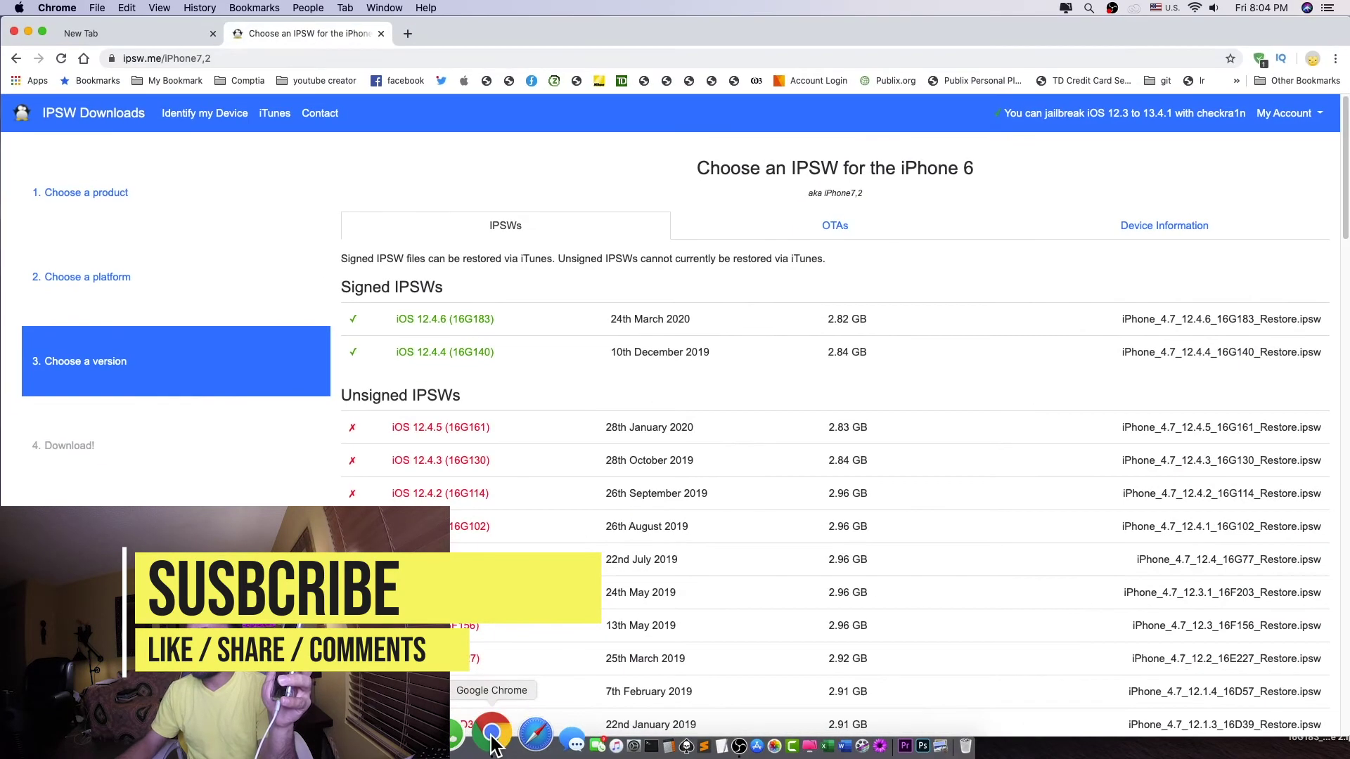
{"action": "left_click", "coordinate": [228, 57]}
{"action": "key", "text": "Right"}
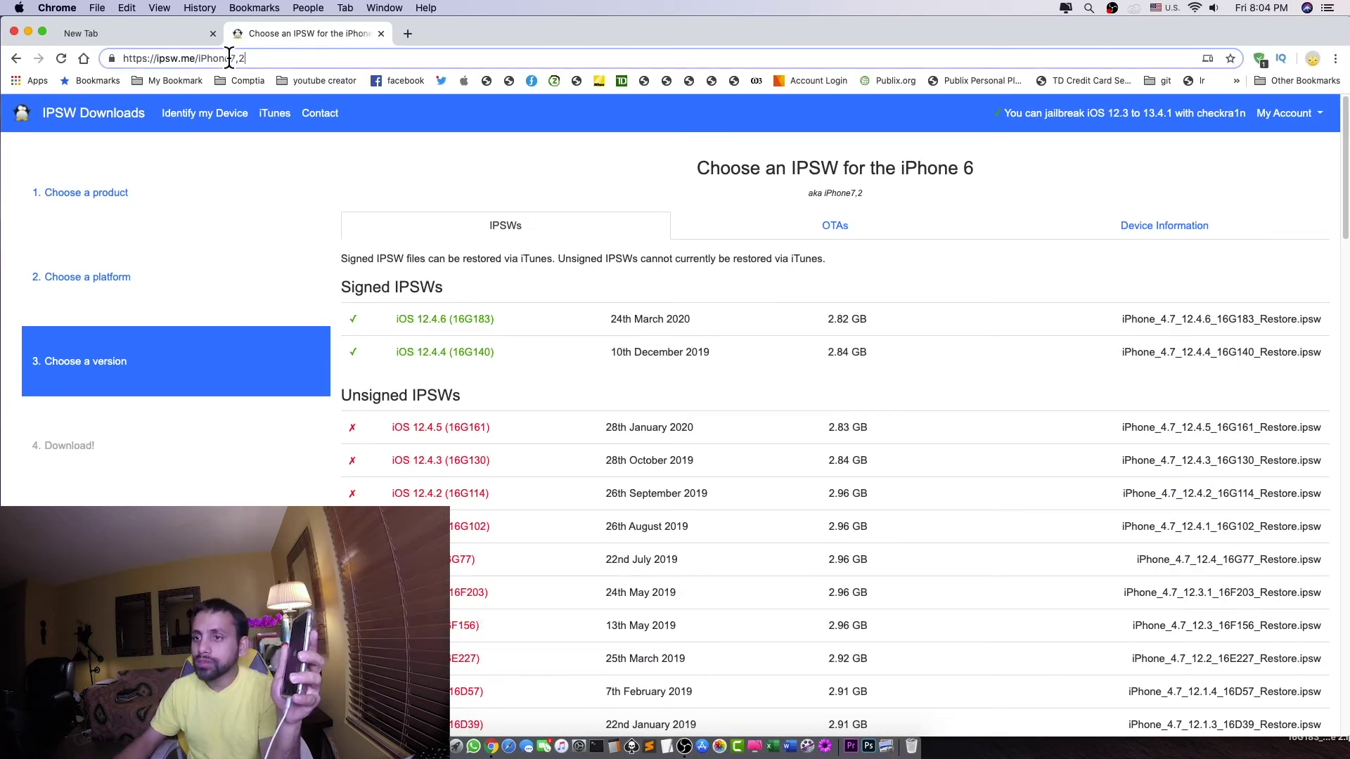
{"action": "key", "text": "BackSpace"}
{"action": "key", "text": "BackSpace"}
{"action": "key", "text": "BackSpace"}
{"action": "key", "text": "BackSpace"}
{"action": "key", "text": "BackSpace"}
{"action": "key", "text": "BackSpace"}
{"action": "key", "text": "BackSpace"}
{"action": "key", "text": "BackSpace"}
{"action": "key", "text": "BackSpace"}
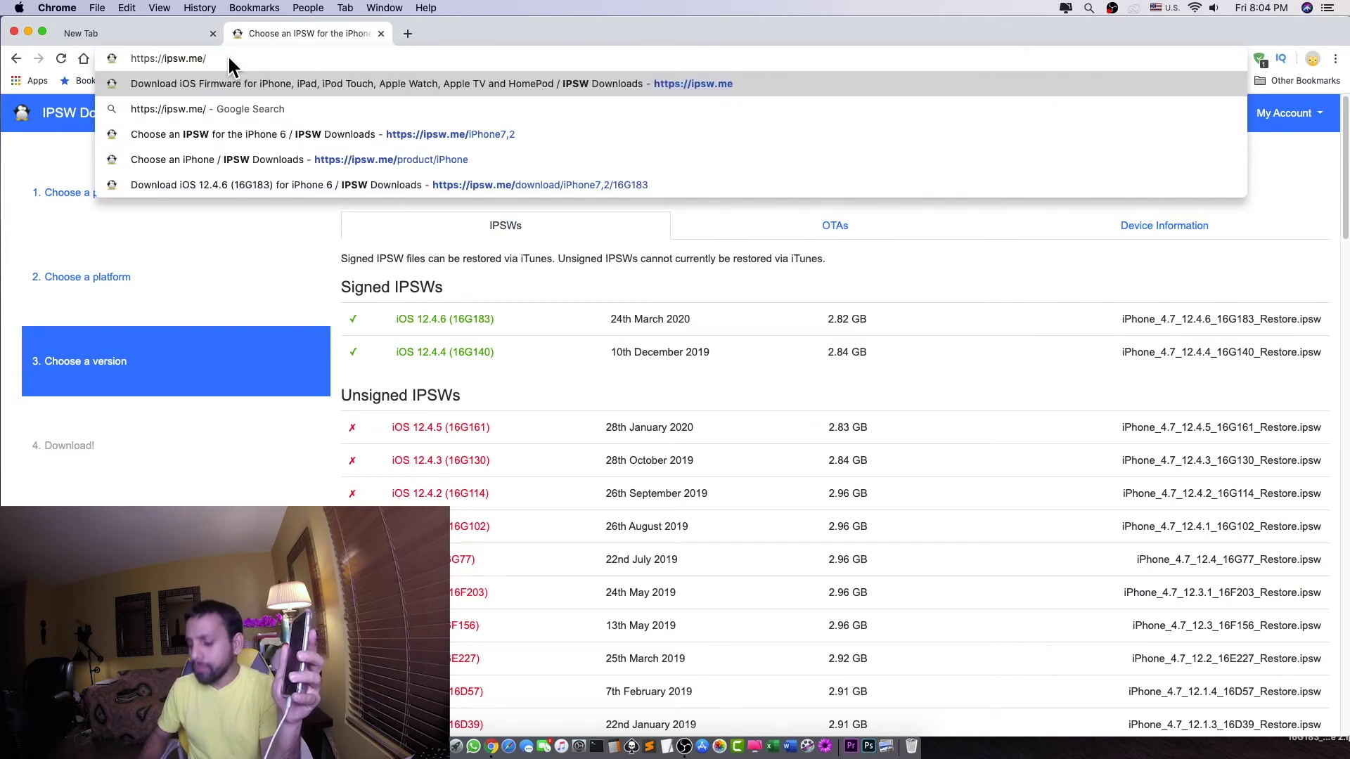
{"action": "key", "text": "Return"}
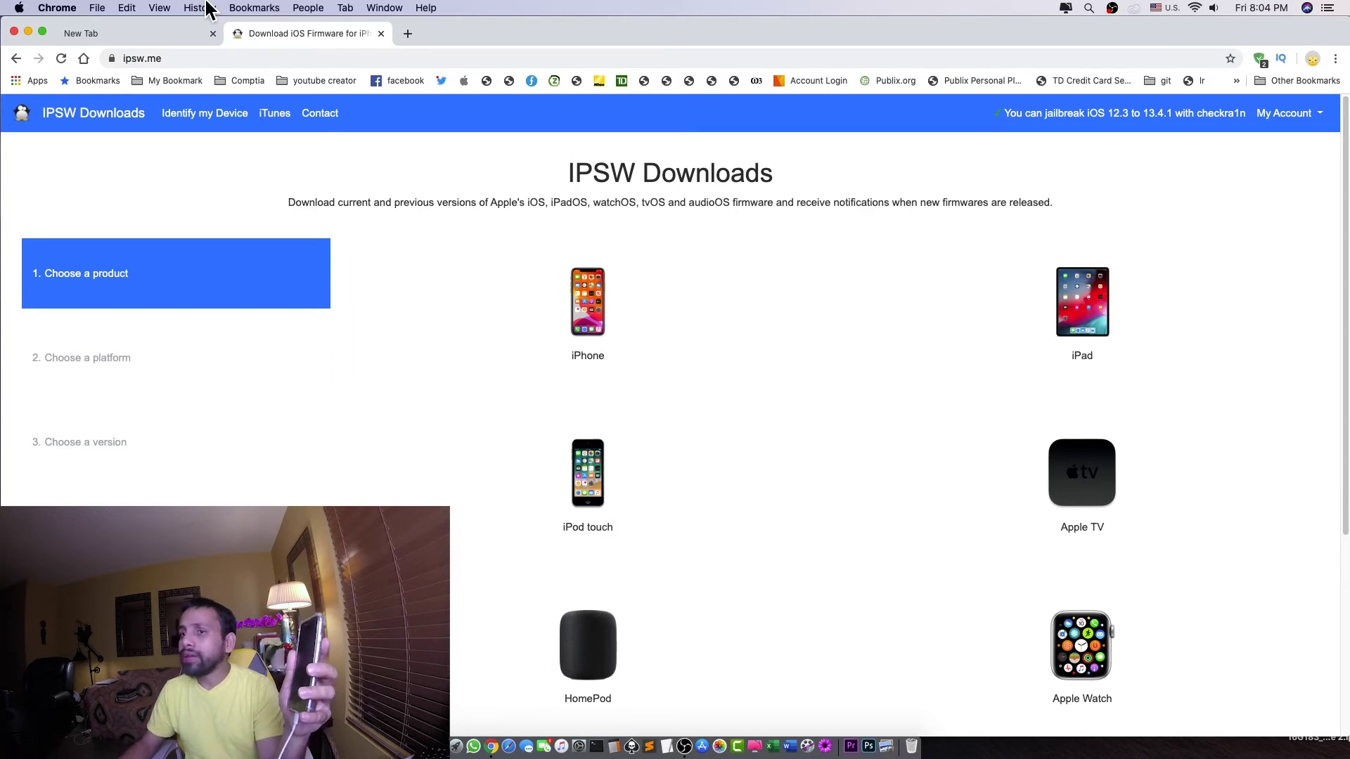
{"action": "left_click", "coordinate": [27, 29]}
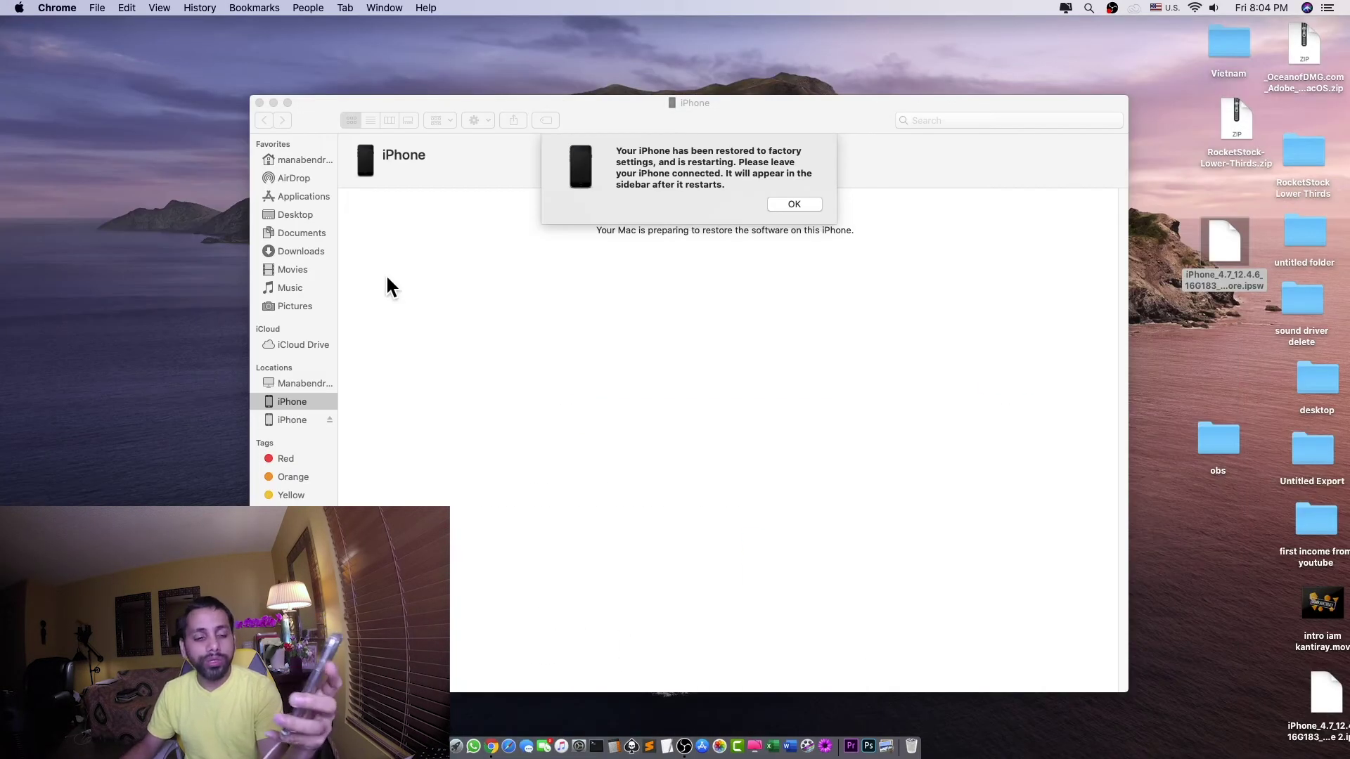
Dismiss the restore-complete notice, close the Finder window, and open a new one
{"action": "left_click", "coordinate": [795, 204]}
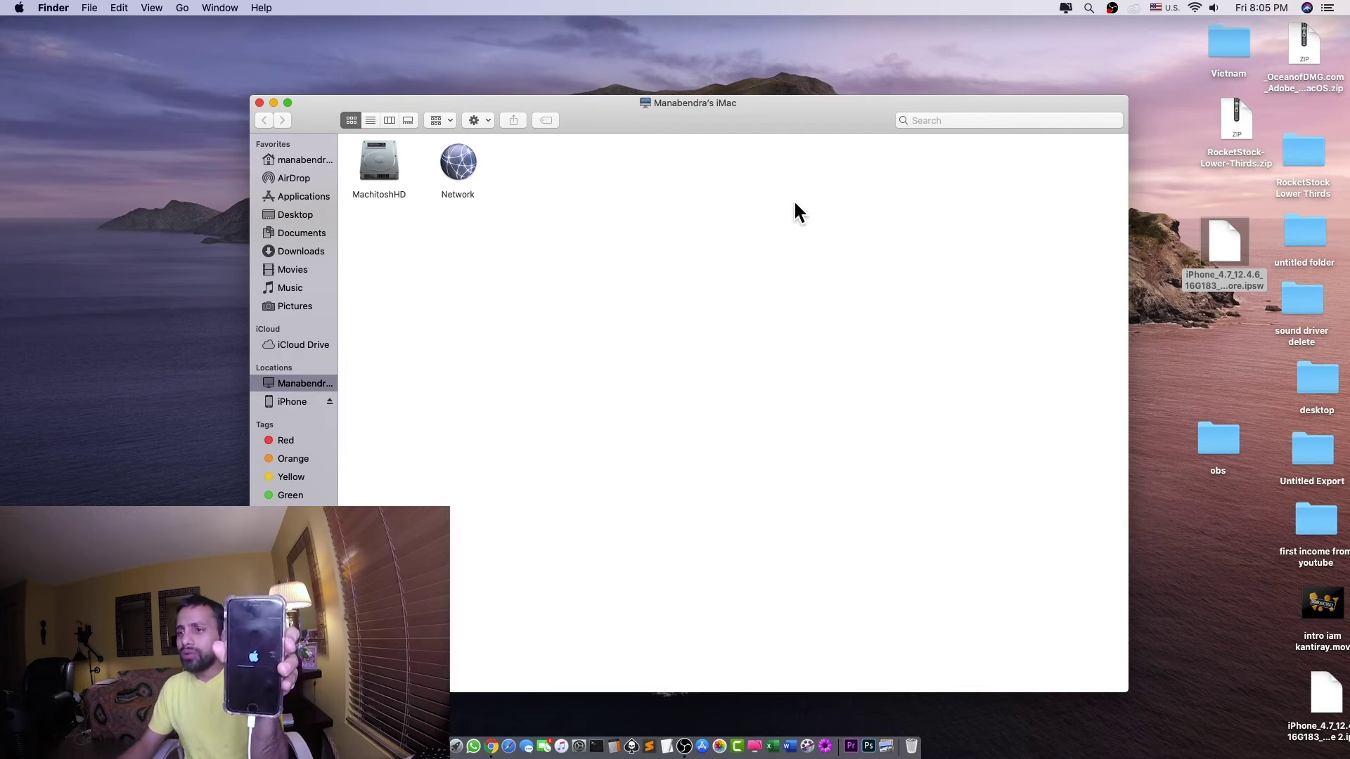
{"action": "left_click", "coordinate": [260, 103]}
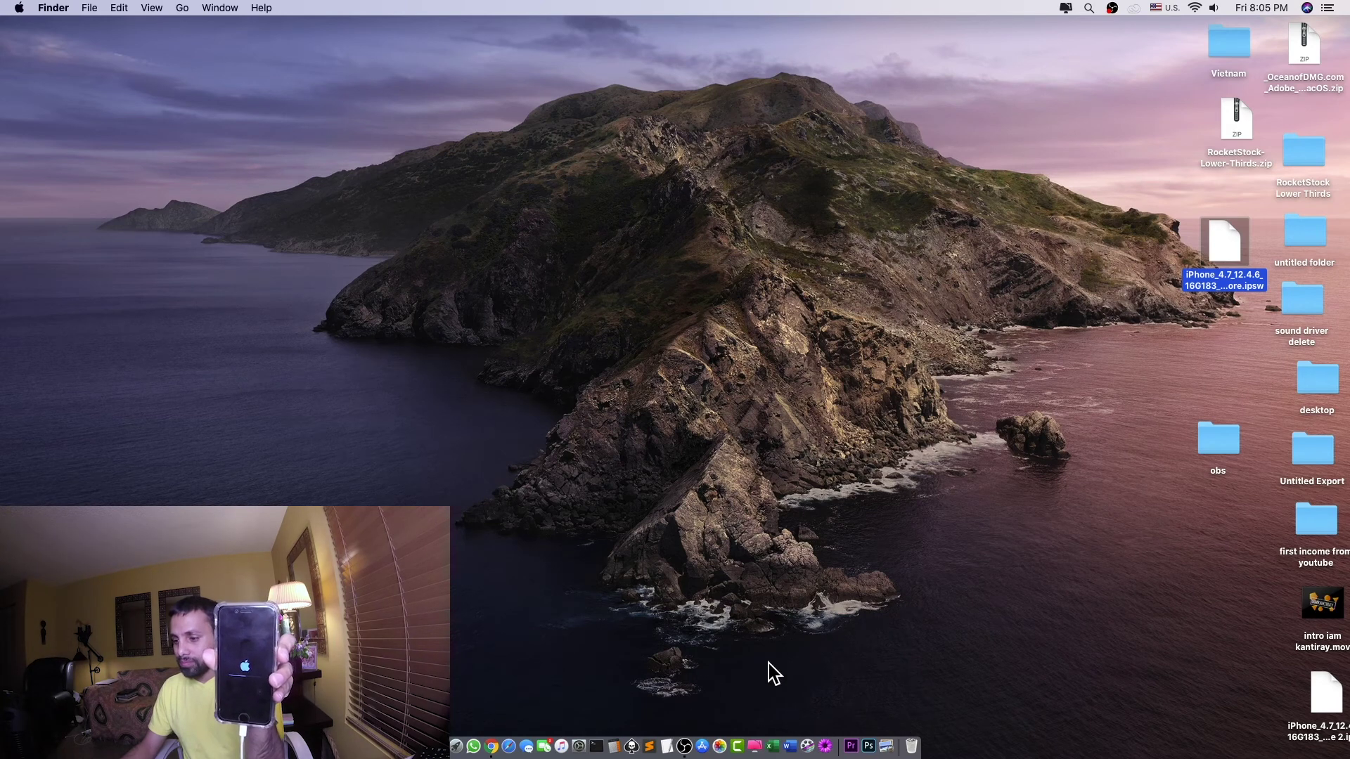
{"action": "left_click", "coordinate": [436, 739]}
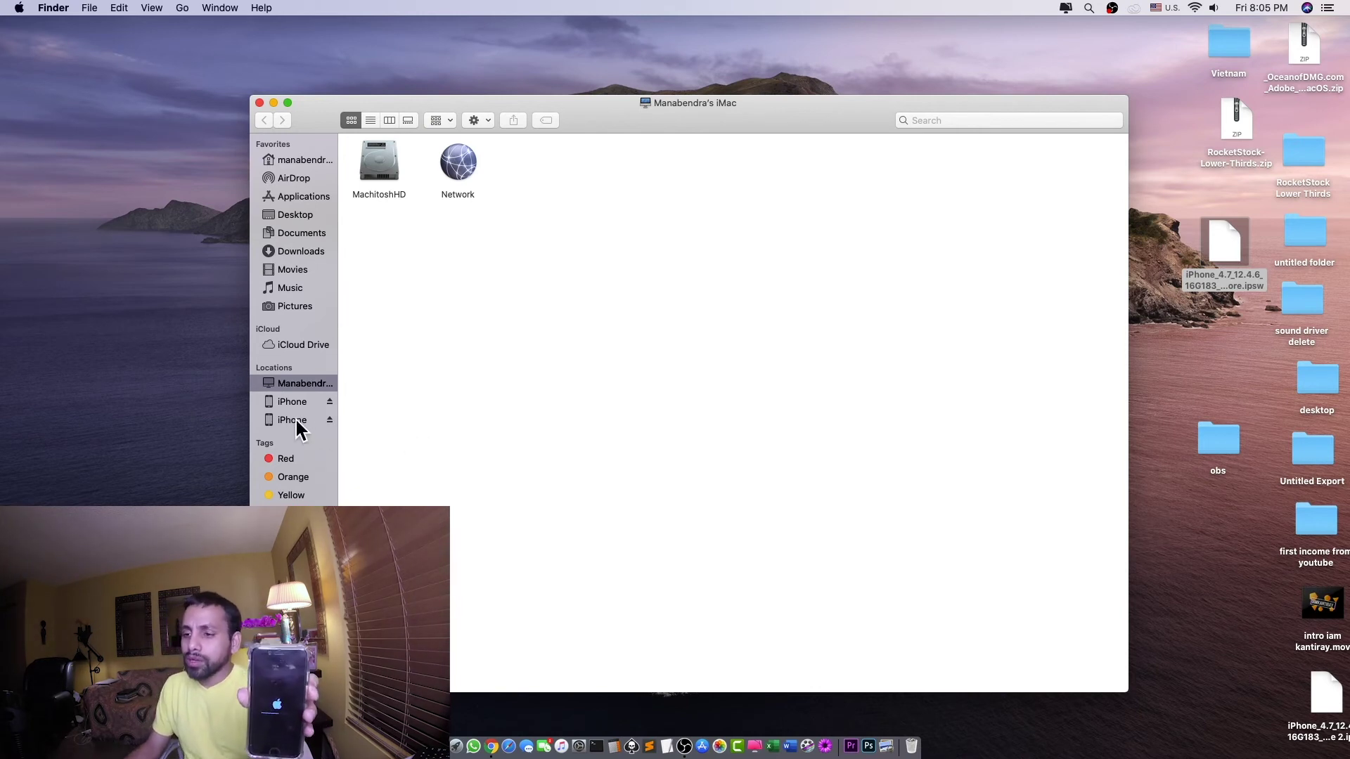
Select the iPhone under Locations and trust this Mac so it activates
{"action": "left_click", "coordinate": [288, 401]}
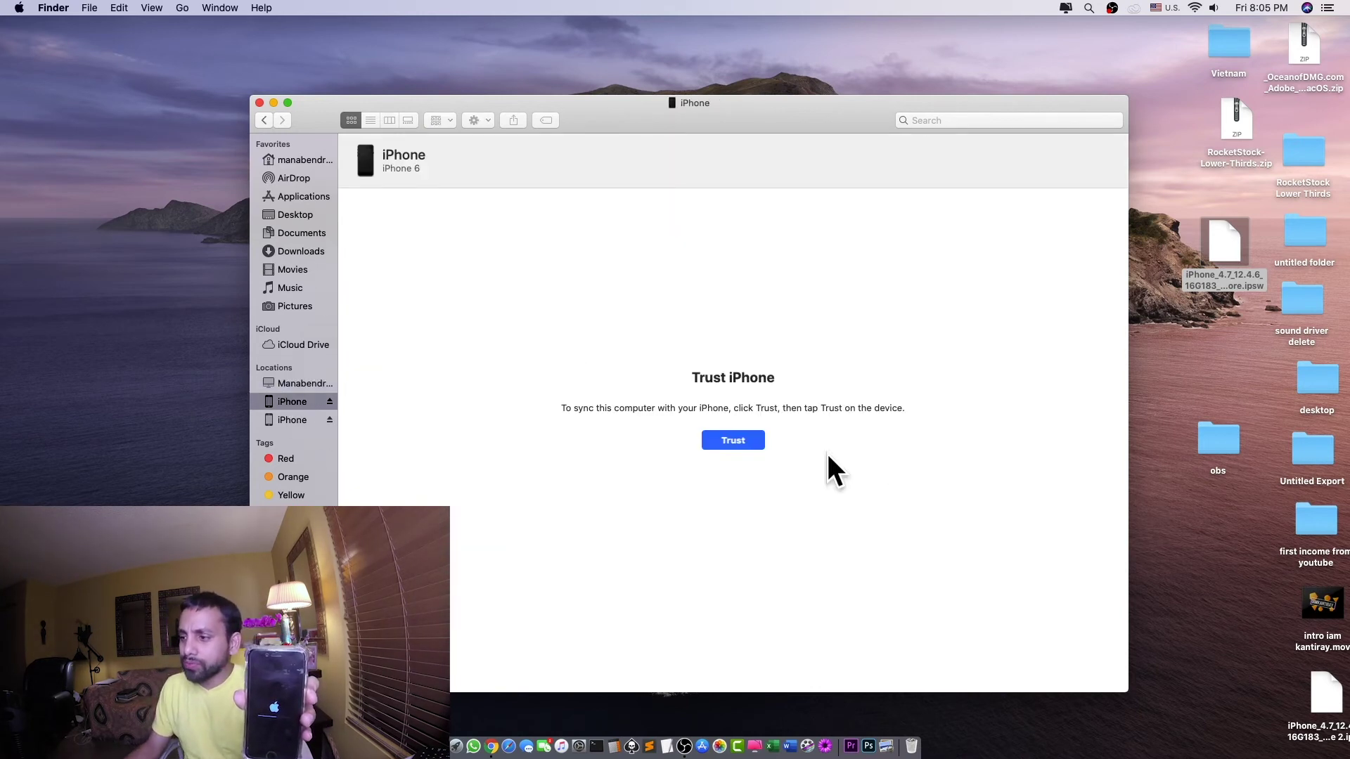
{"action": "left_click", "coordinate": [736, 438]}
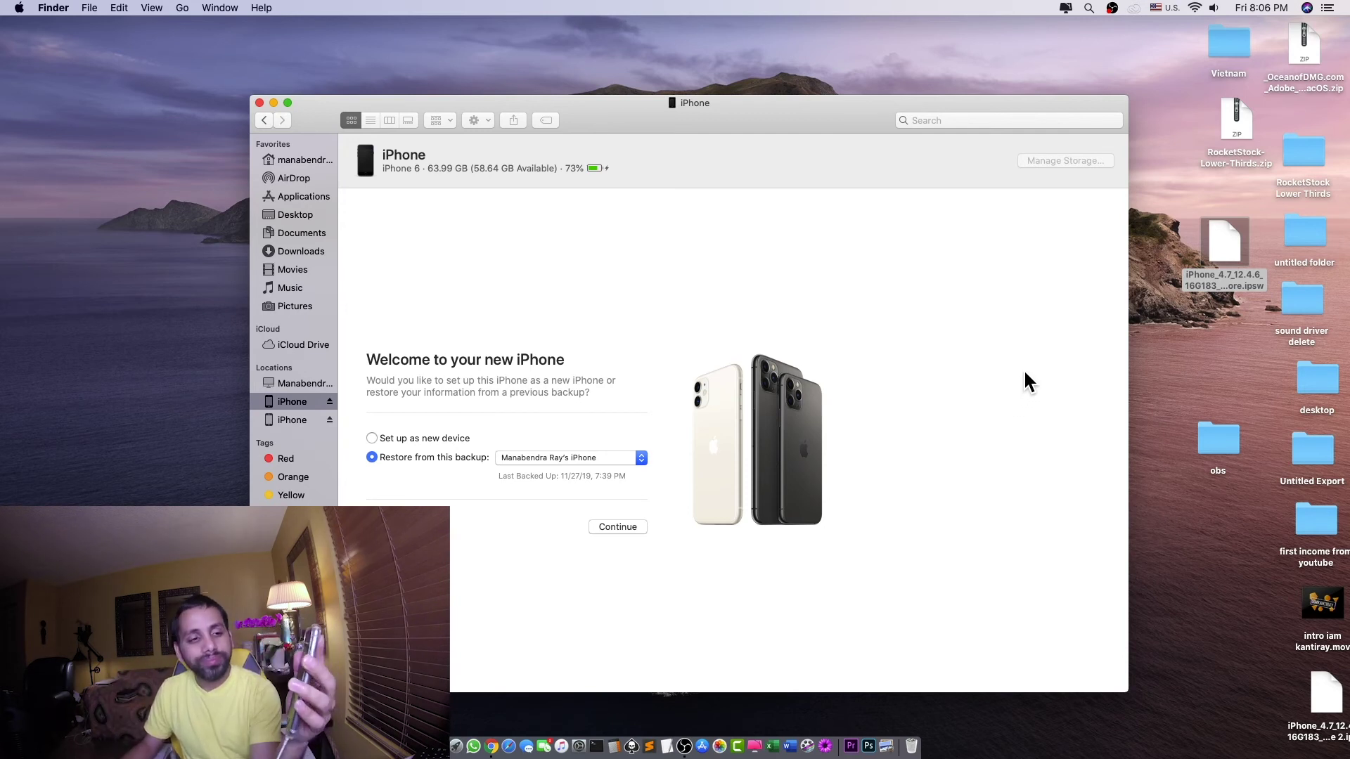
Select 'Set up as new device' on the Welcome to your new iPhone screen
{"action": "left_click", "coordinate": [372, 438]}
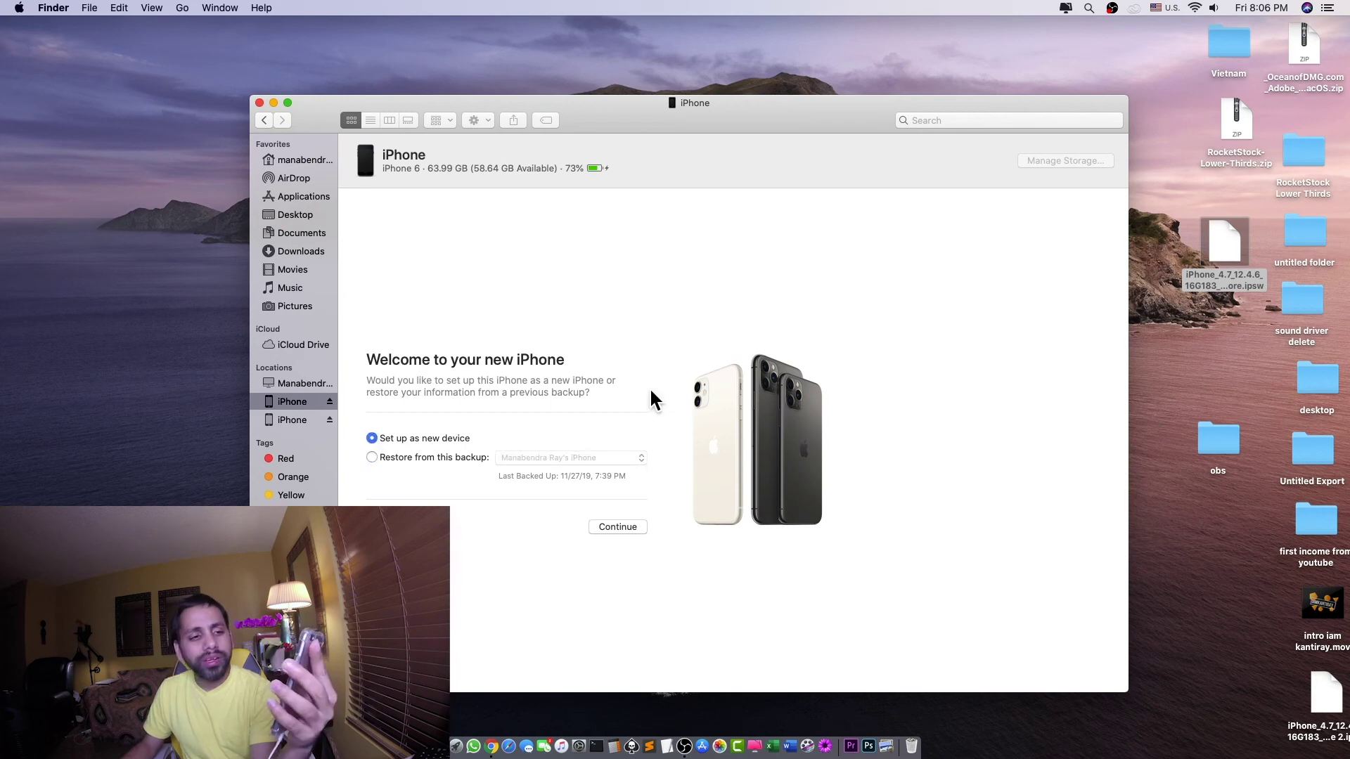